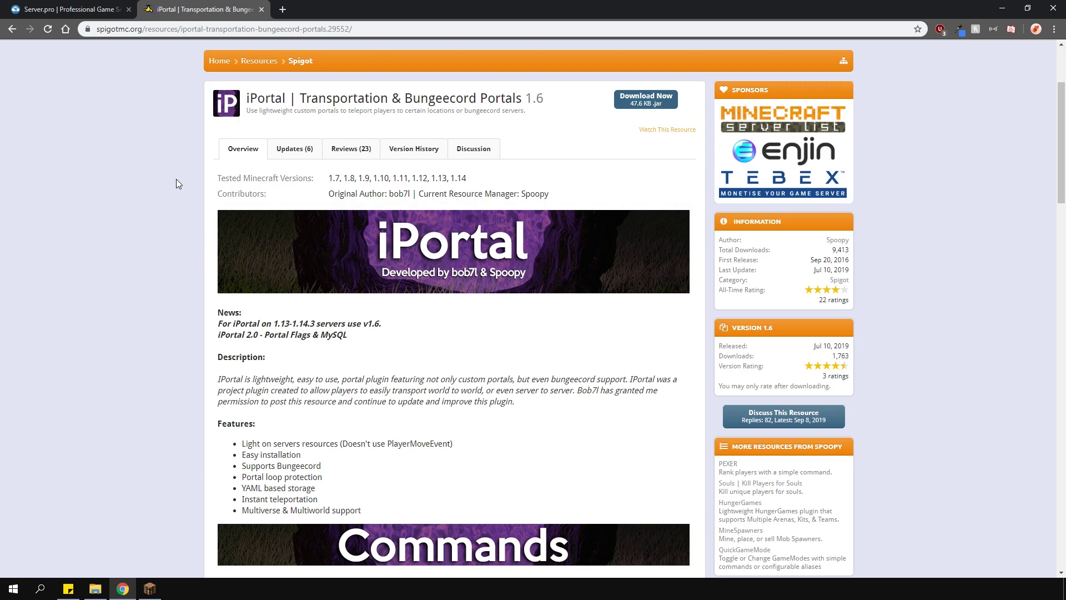
- Install the latest iPortal | Transportation & Bungeecord Portals plugin from the server's Spigot catalogue and check the installed plugins
{"action": "key", "text": "ctrl+Tab"}
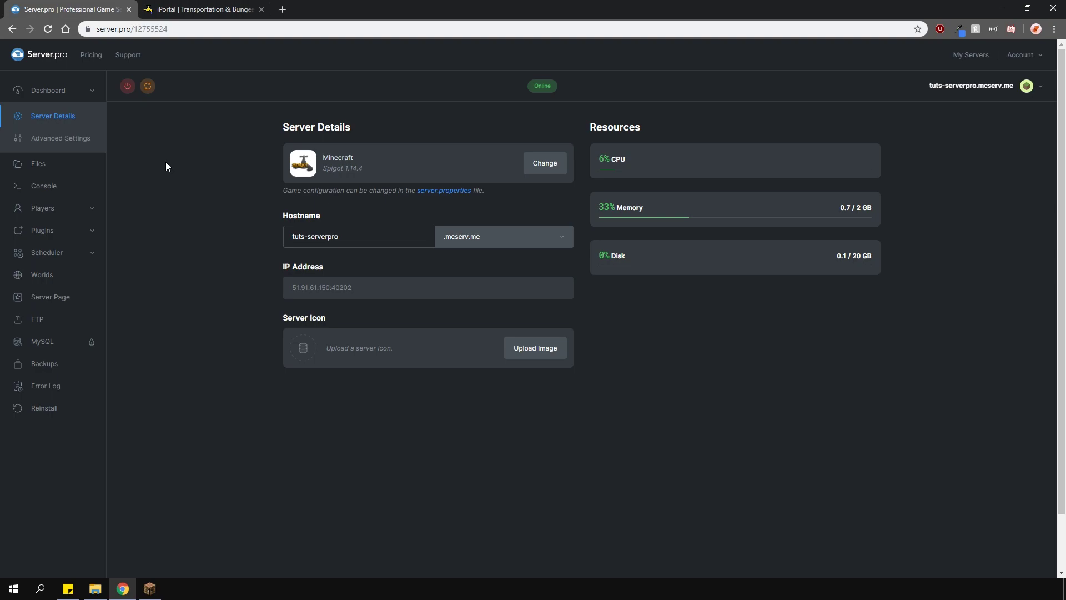
{"action": "left_click", "coordinate": [53, 231]}
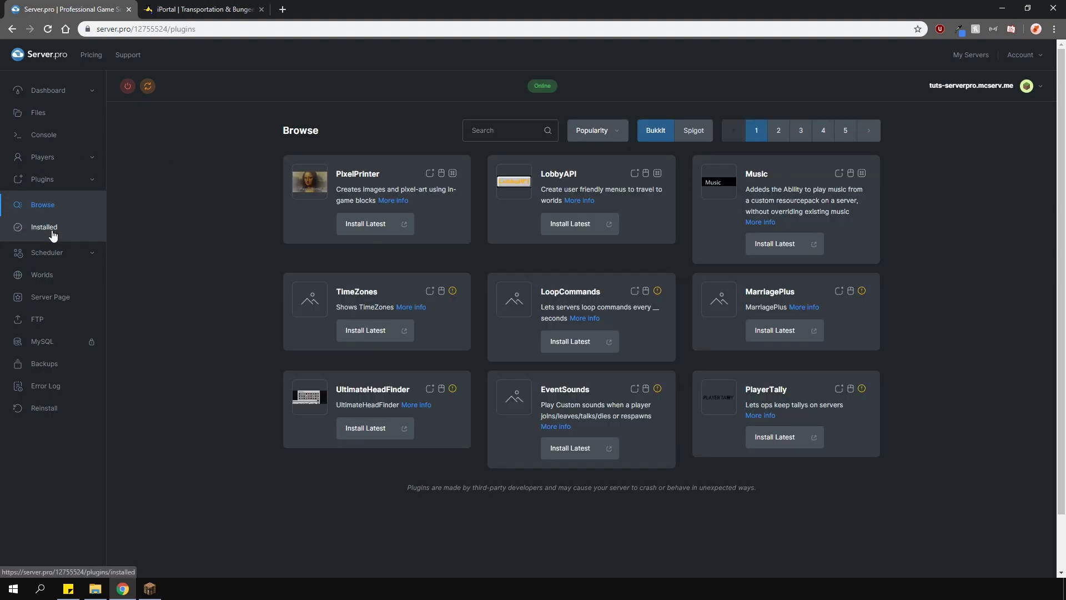
{"action": "left_click", "coordinate": [694, 131]}
{"action": "left_click", "coordinate": [507, 134]}
{"action": "type", "text": "iportal"}
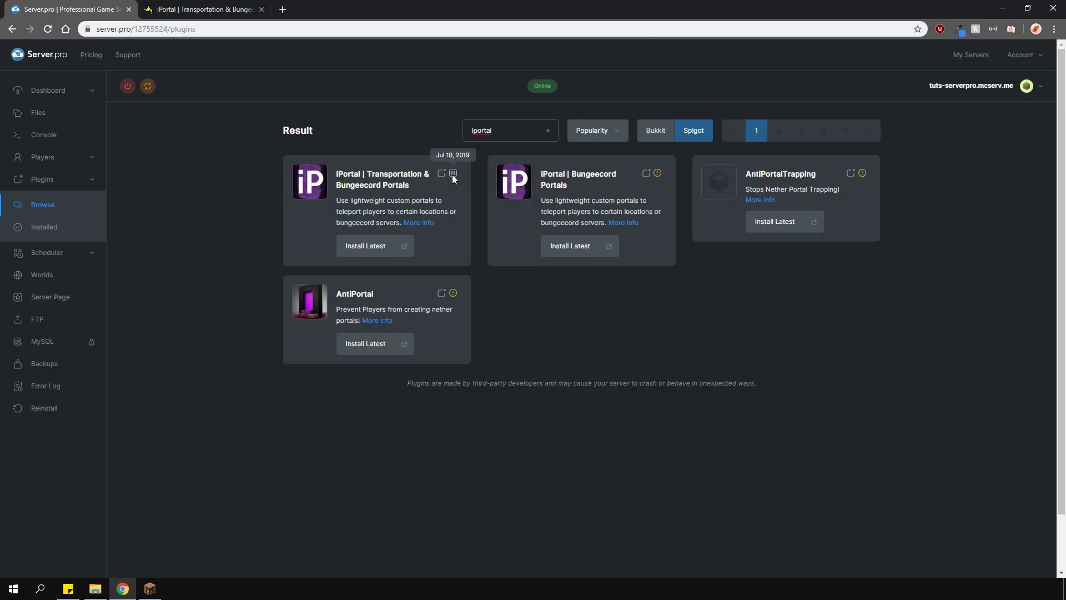
{"action": "left_click", "coordinate": [358, 246]}
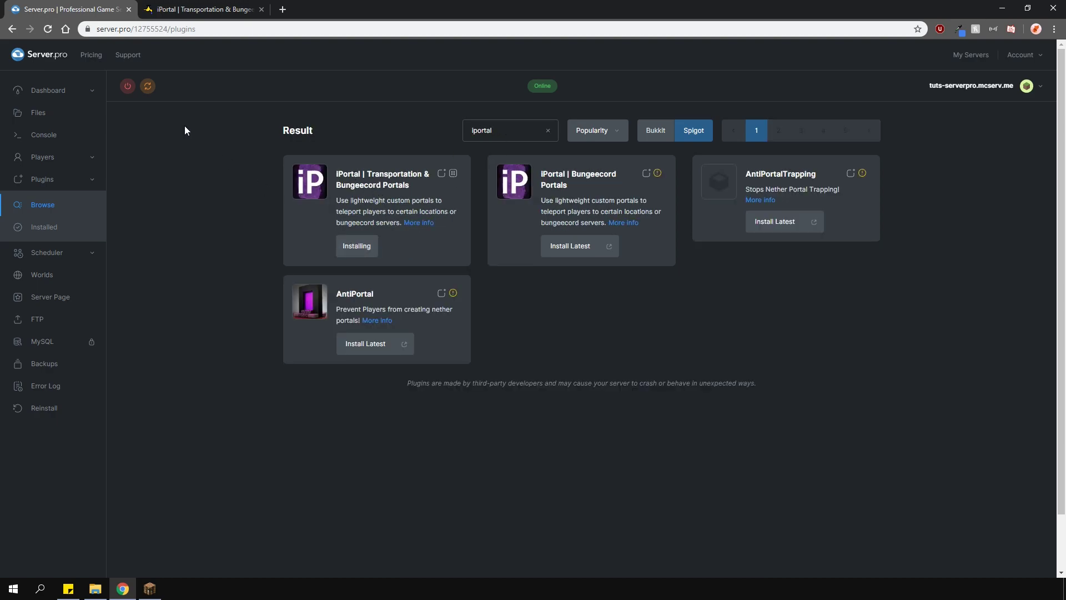
{"action": "left_click", "coordinate": [64, 233]}
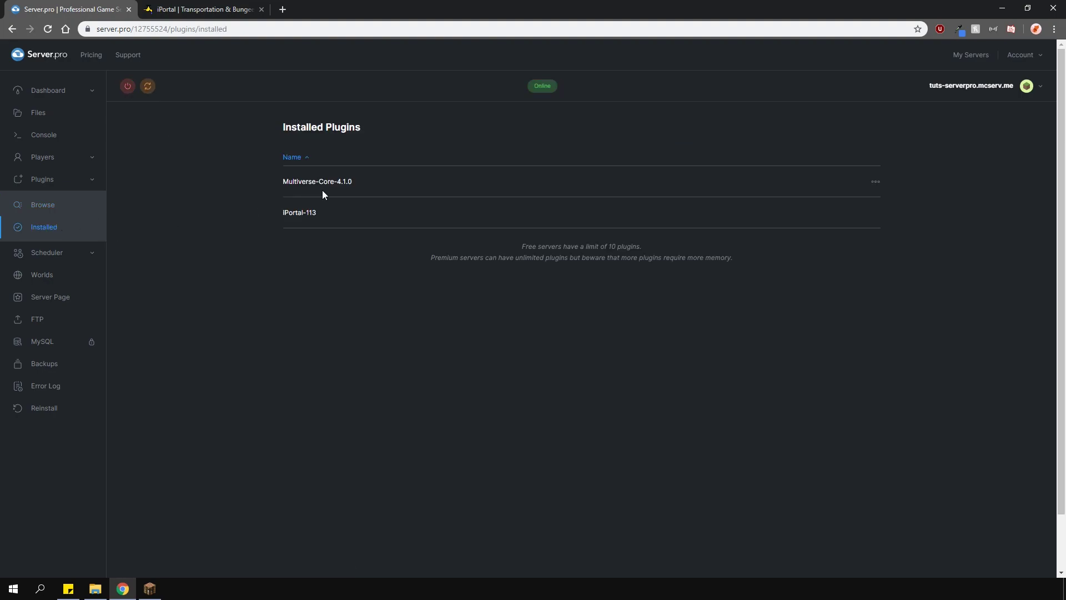
{"action": "left_click", "coordinate": [61, 92]}
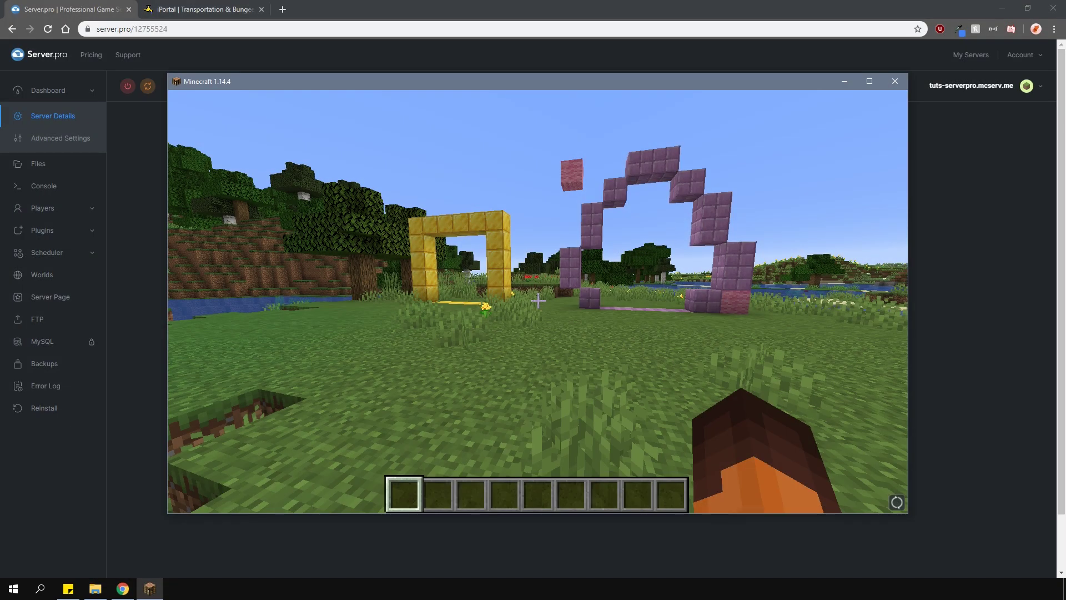
- Switch to Minecraft and display the iPortal help with /iportal help
{"action": "type", "text": "/"}
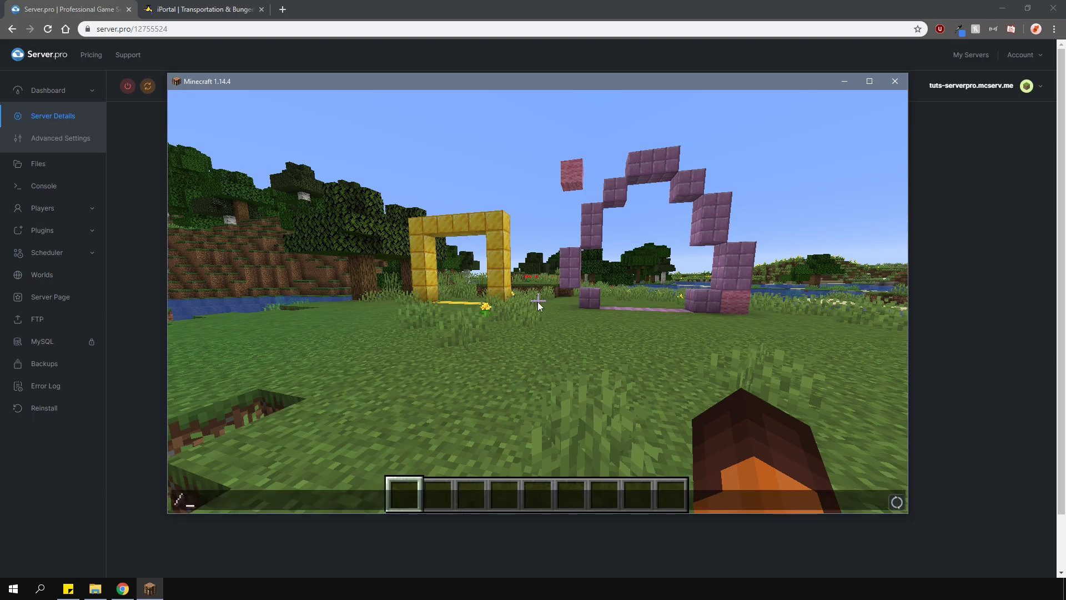
{"action": "type", "text": "iportal help"}
{"action": "key", "text": "Return"}
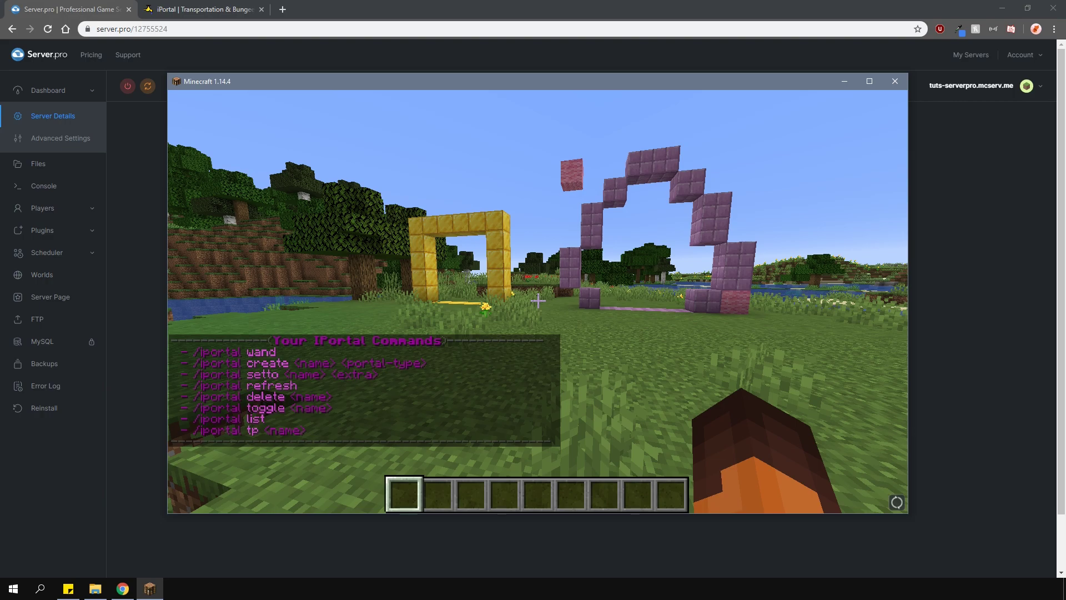
- Get the iPortal wand and mark the gold frame's upper-left corner as position 1 and its lower-right corner as position 2
{"action": "type", "text": "/iportal"}
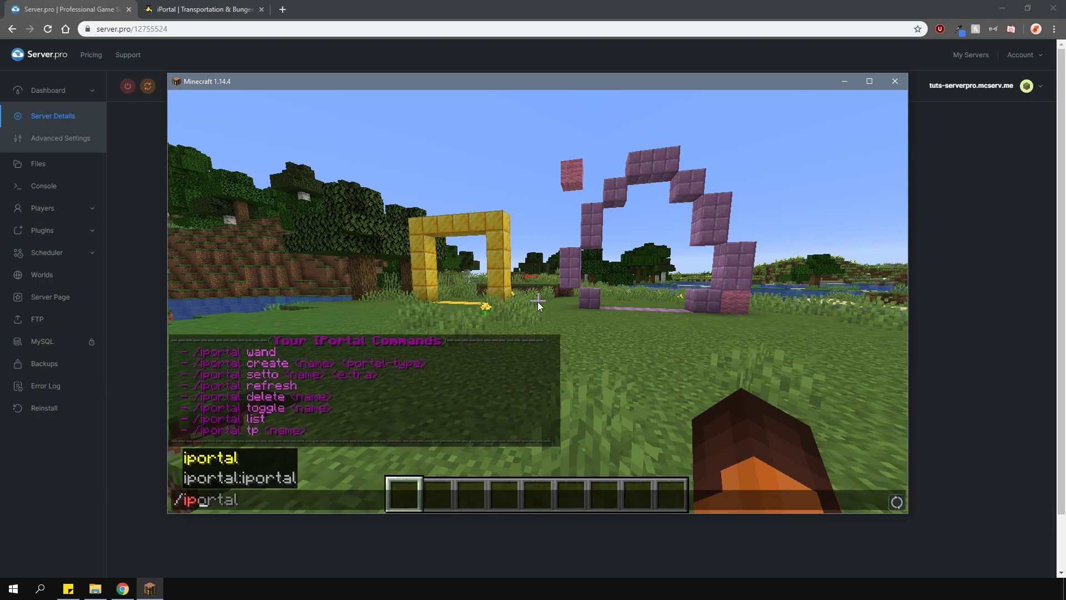
{"action": "type", "text": " wand"}
{"action": "key", "text": "Return"}
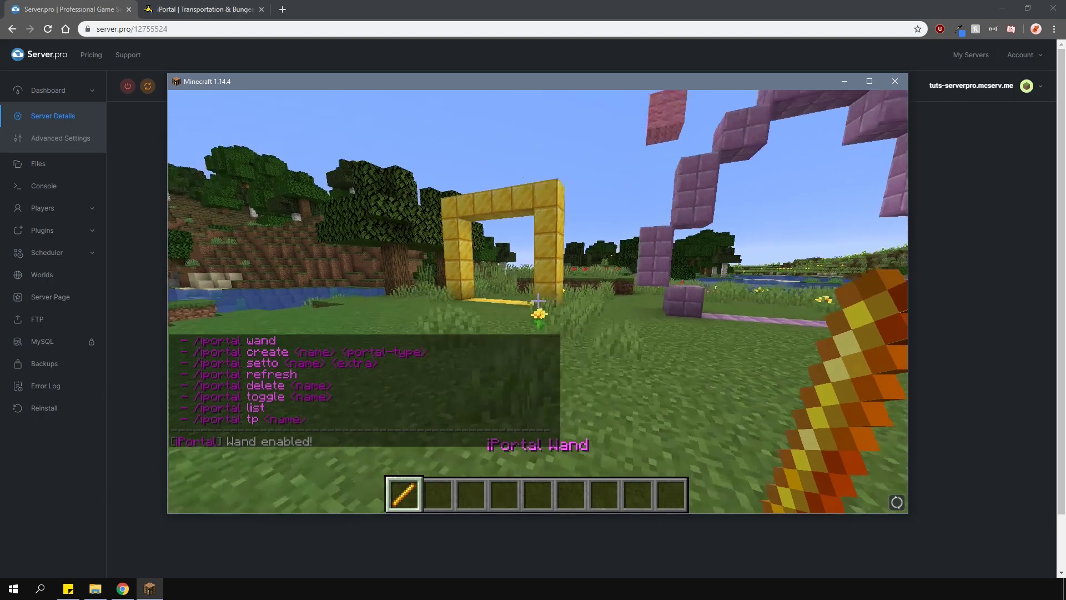
{"action": "key", "text": "w"}
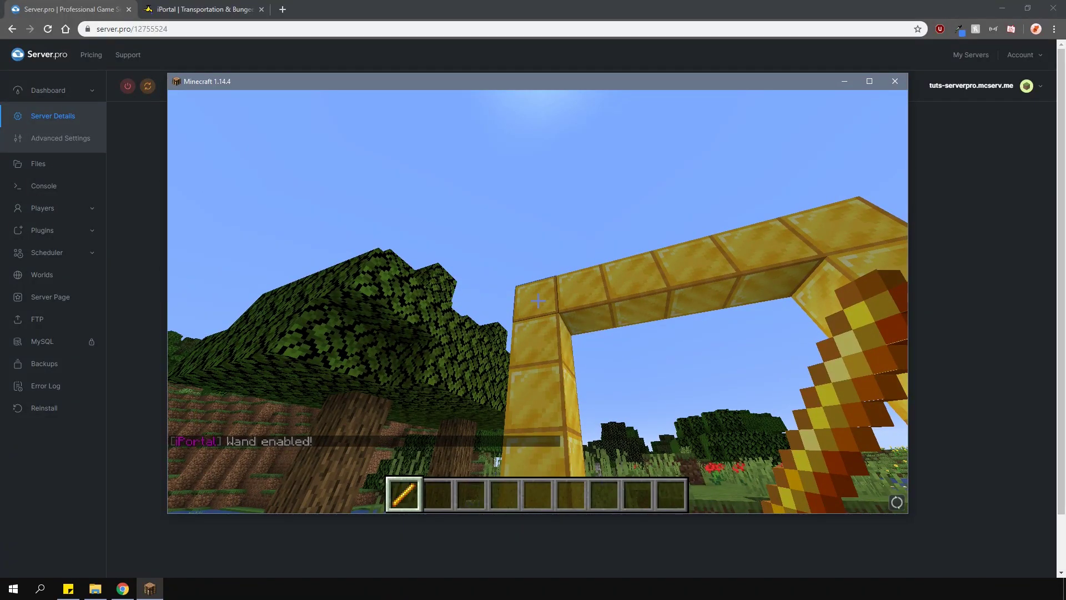
{"action": "left_click", "coordinate": [538, 301]}
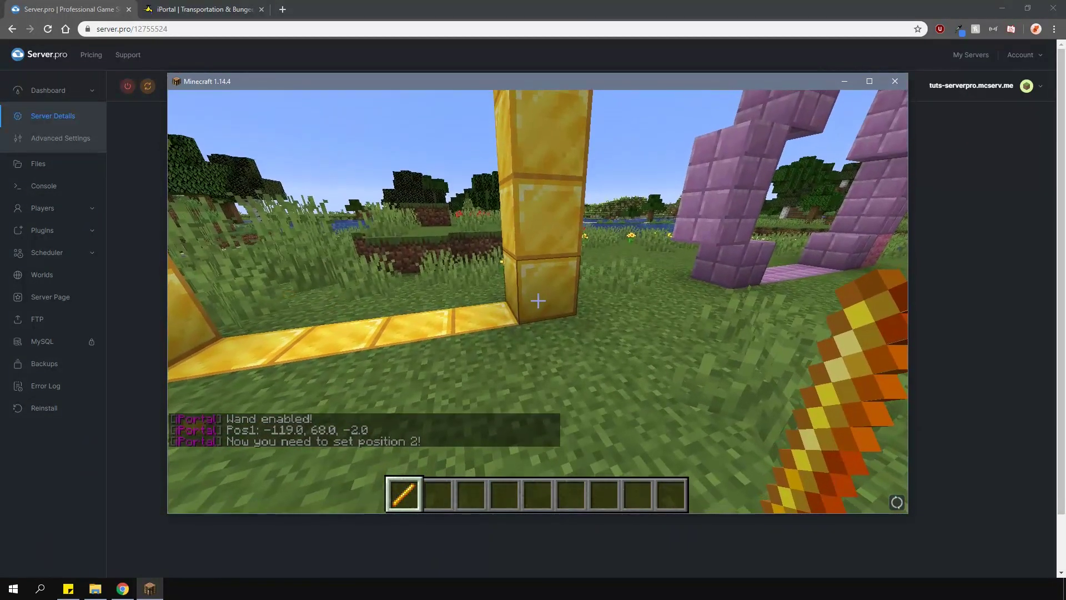
{"action": "right_click", "coordinate": [538, 301]}
- Enter the iPortal create command with portal1 as the portal name, without a portal type
{"action": "type", "text": "/iportal"}
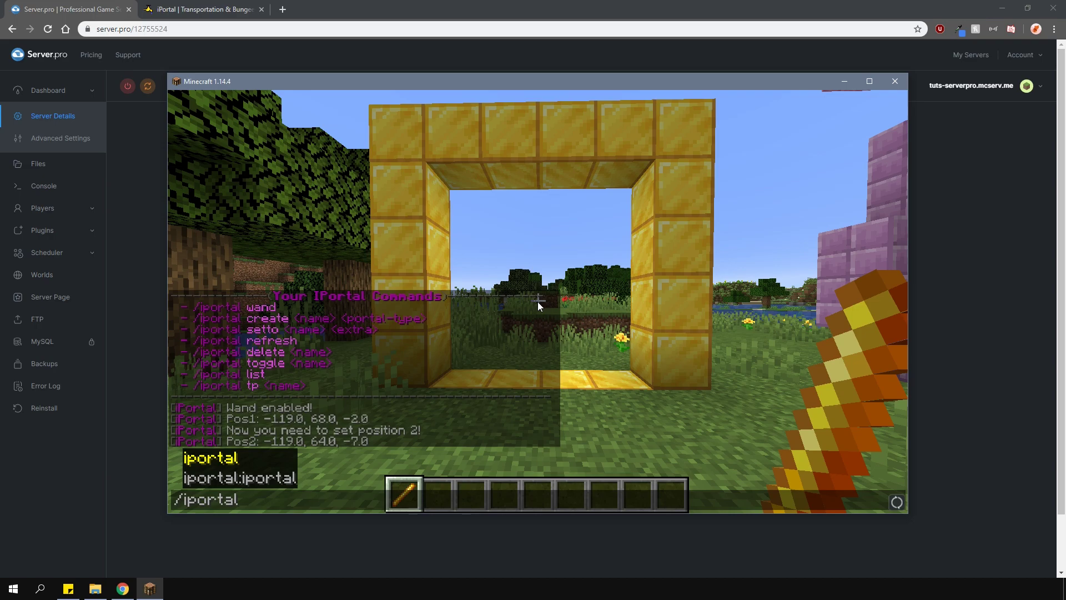
{"action": "type", "text": " create portal1 "}
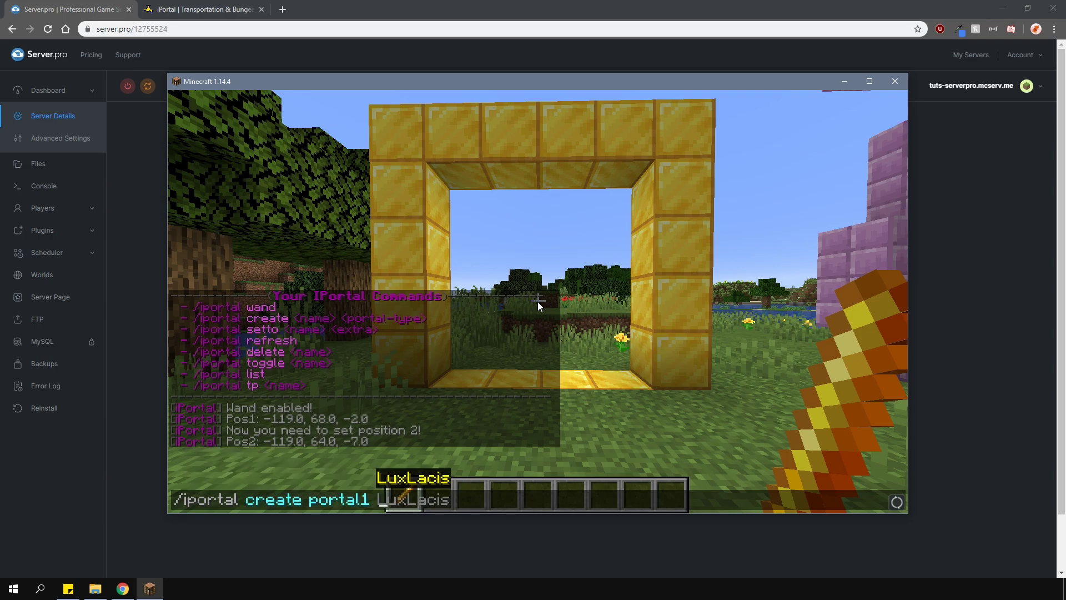
- Try the portal types normal, bungee and random in the create command without running it
{"action": "type", "text": "normal"}
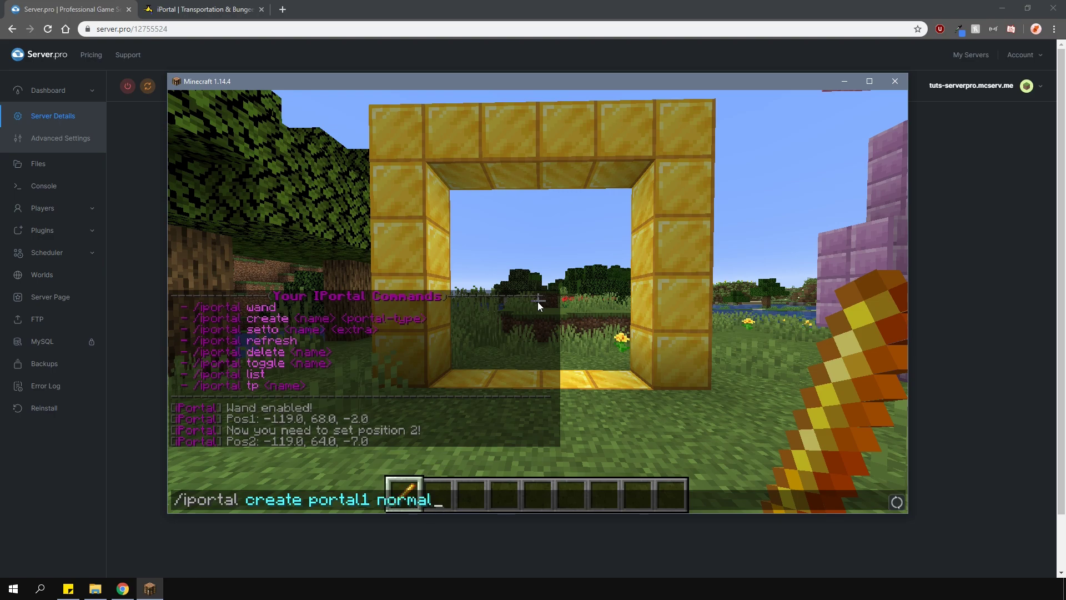
{"action": "key", "text": "BackSpace"}
{"action": "key", "text": "BackSpace"}
{"action": "key", "text": "BackSpace"}
{"action": "key", "text": "BackSpace"}
{"action": "key", "text": "BackSpace"}
{"action": "key", "text": "BackSpace"}
{"action": "type", "text": "bungee"}
{"action": "key", "text": "BackSpace"}
{"action": "key", "text": "BackSpace"}
{"action": "key", "text": "BackSpace"}
{"action": "key", "text": "BackSpace"}
{"action": "key", "text": "BackSpace"}
{"action": "key", "text": "BackSpace"}
{"action": "type", "text": "random"}
{"action": "key", "text": "BackSpace"}
{"action": "key", "text": "BackSpace"}
{"action": "key", "text": "BackSpace"}
{"action": "key", "text": "BackSpace"}
{"action": "key", "text": "BackSpace"}
{"action": "key", "text": "BackSpace"}
- Create portal1 in the gold frame with the portal type normal
{"action": "type", "text": "normal"}
{"action": "key", "text": "Return"}
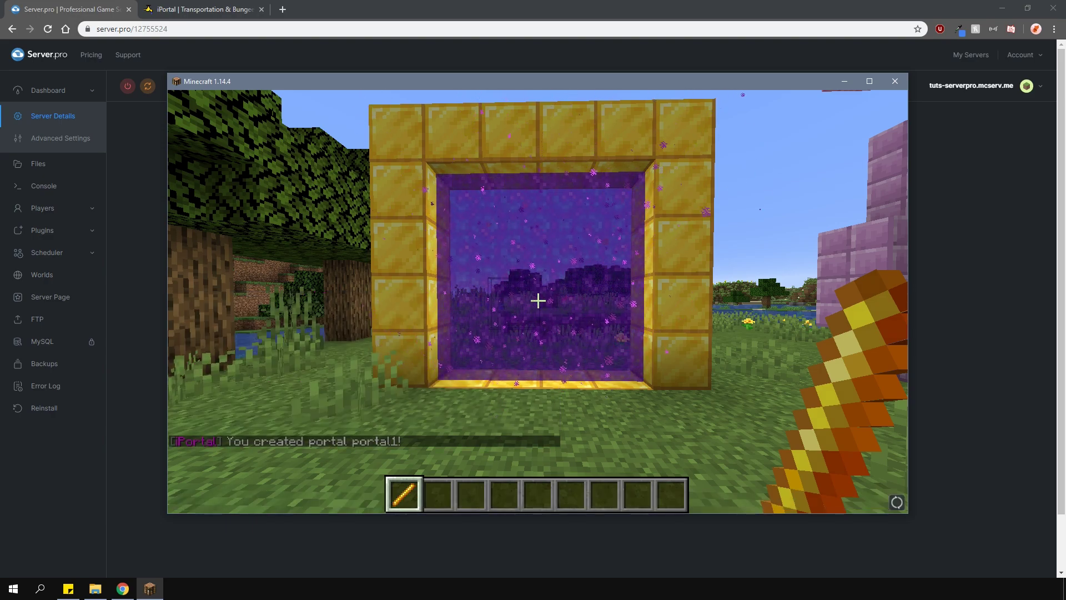
- Walk into the new portal in the gold frame to try it, and teleport to world_2 with /mvtp
{"action": "key", "text": "w"}
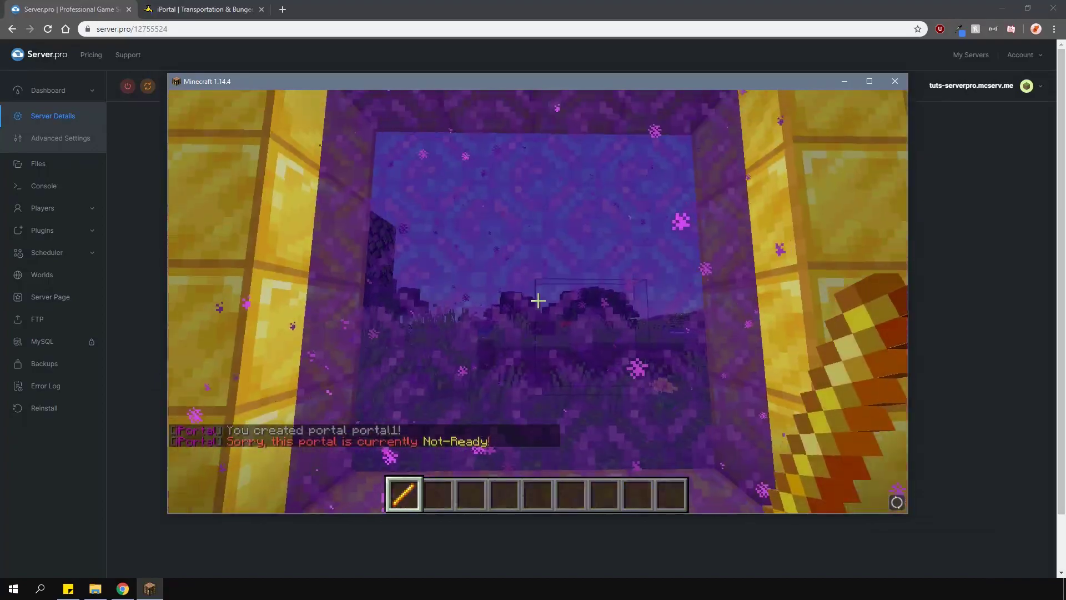
{"action": "key", "text": "t"}
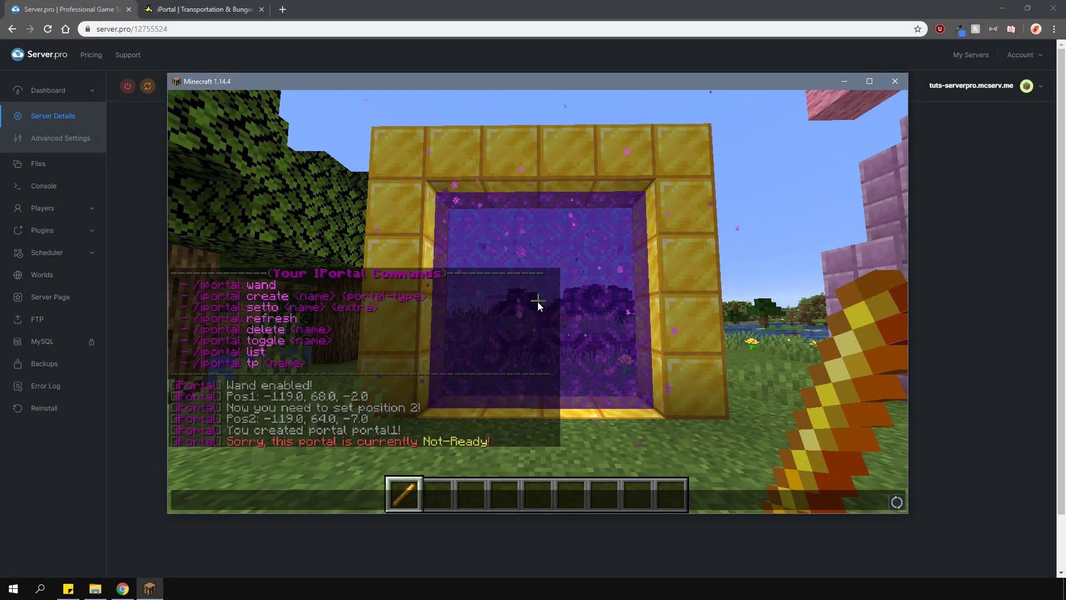
{"action": "type", "text": "/mevtp world_"}
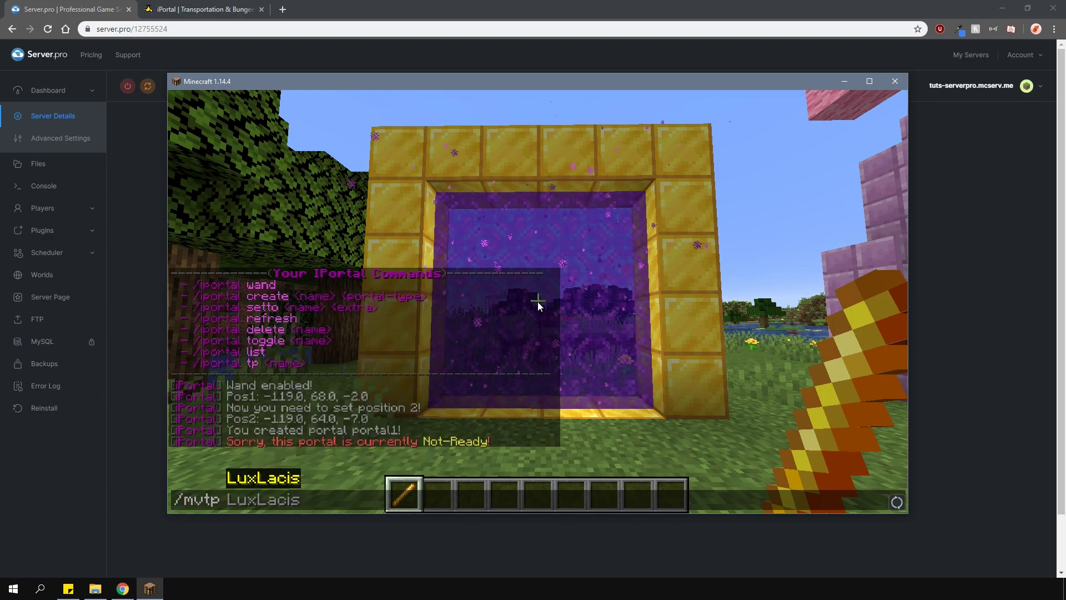
{"action": "key", "text": "Return"}
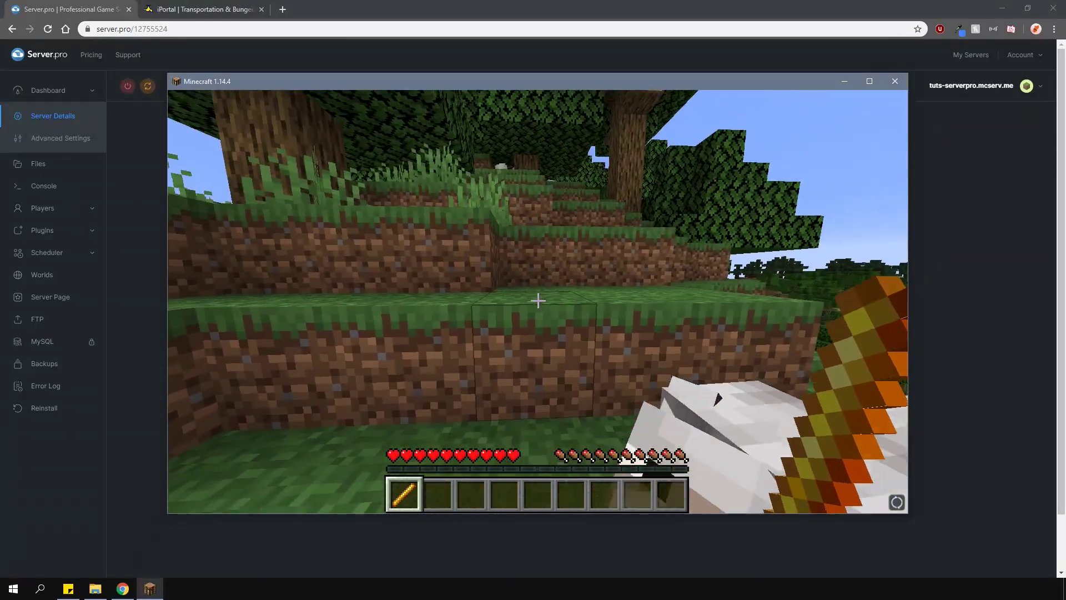
- Set the current location as portal1's destination with /iportal setto portal1
{"action": "type", "text": "/"}
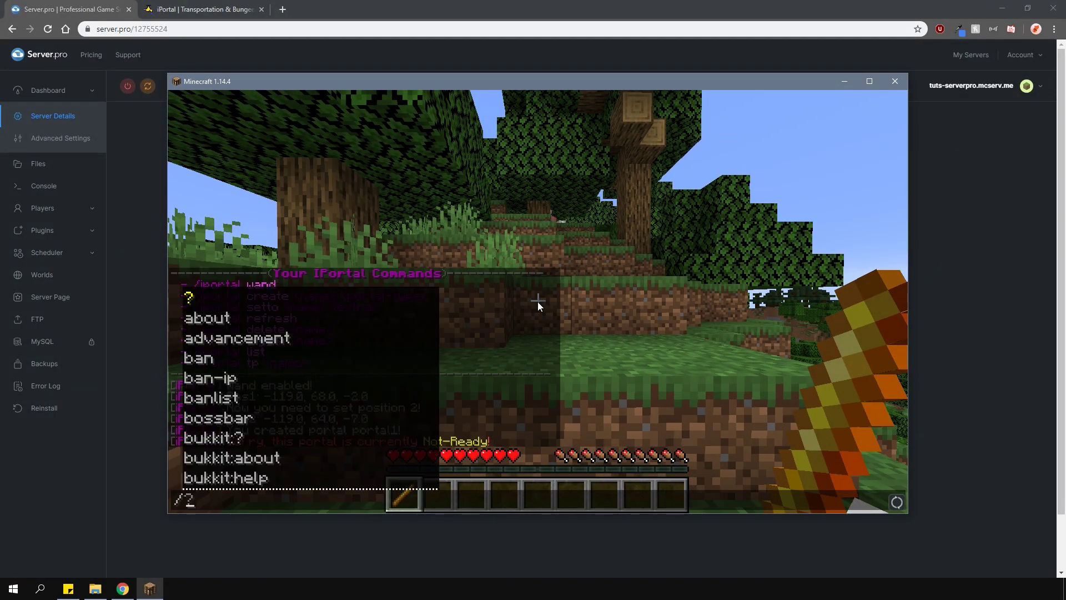
{"action": "type", "text": "iportal setto portal1"}
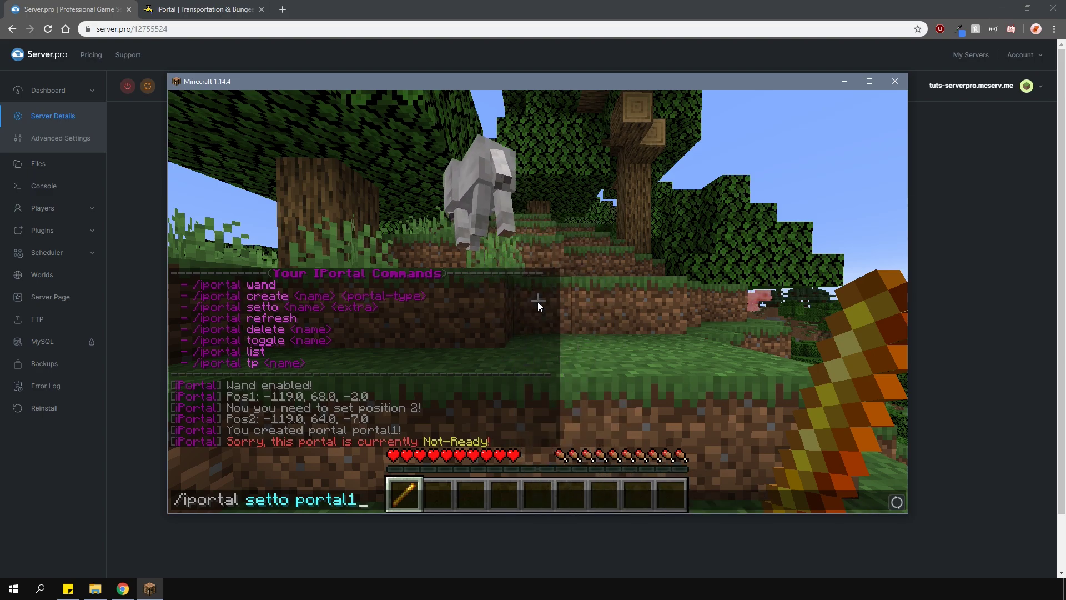
{"action": "key", "text": "Return"}
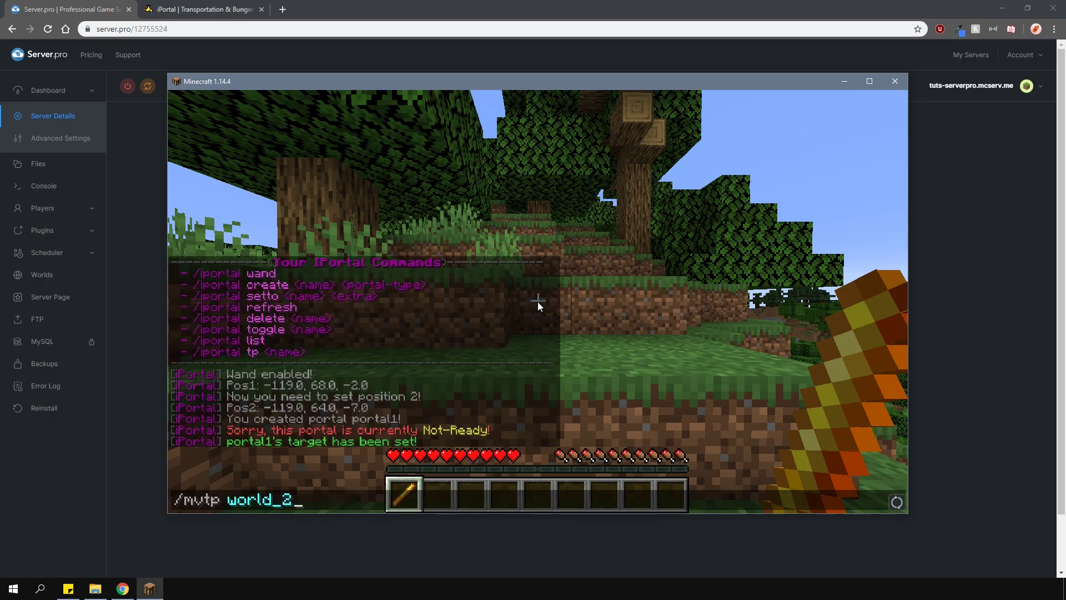
- Test portal1 by returning to the gold frame and walking through it, and display the destination world's info with /mv info
{"action": "key", "text": "Return"}
{"action": "scroll", "coordinate": [538, 300], "scroll_direction": "down", "scroll_amount": 2}
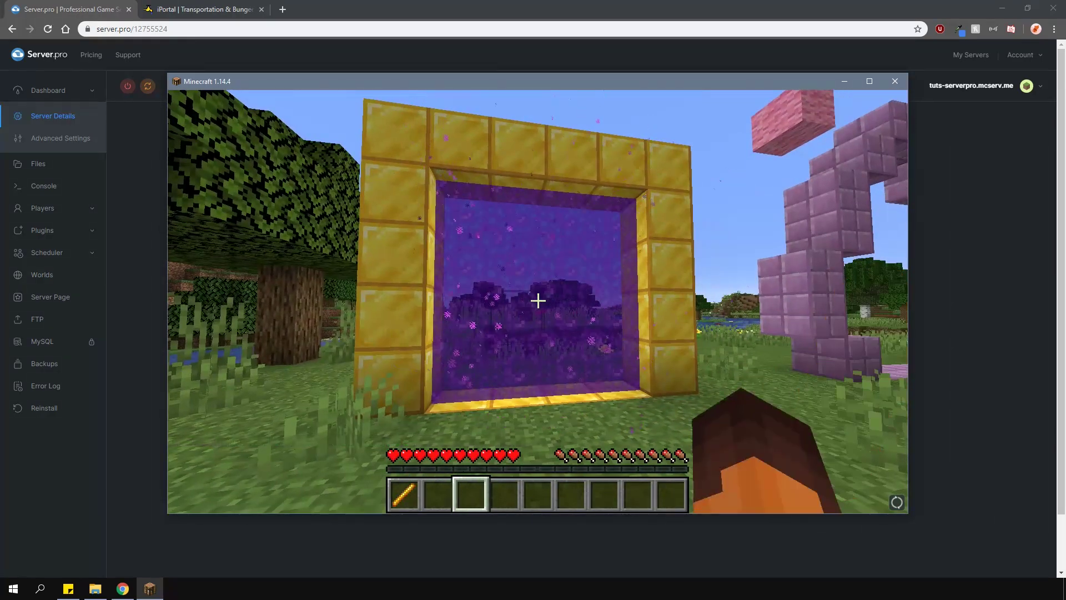
{"action": "key", "text": "w"}
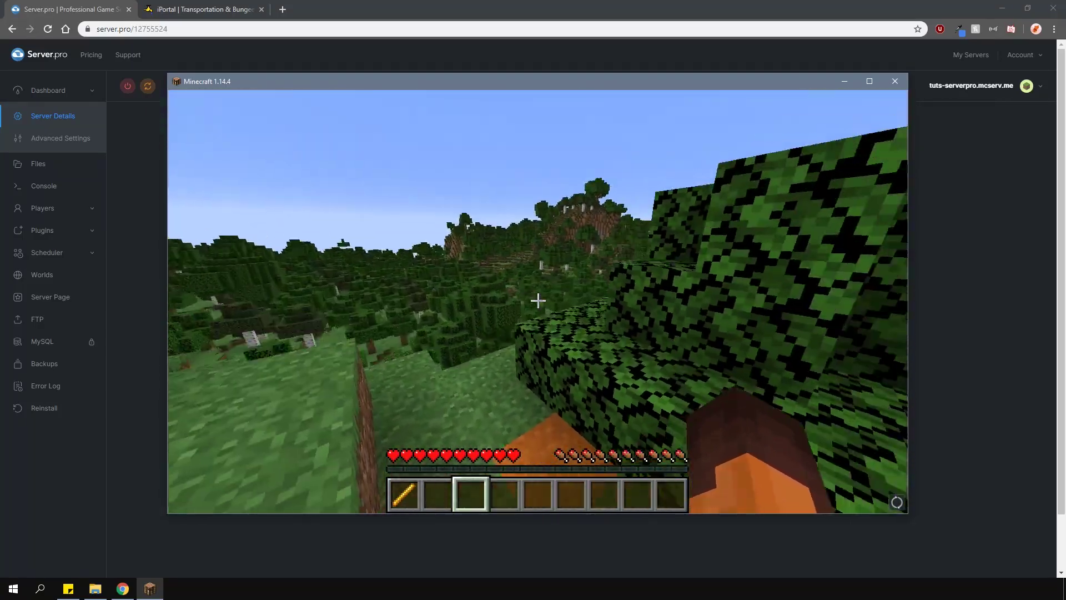
{"action": "type", "text": "/mv info"}
{"action": "key", "text": "Return"}
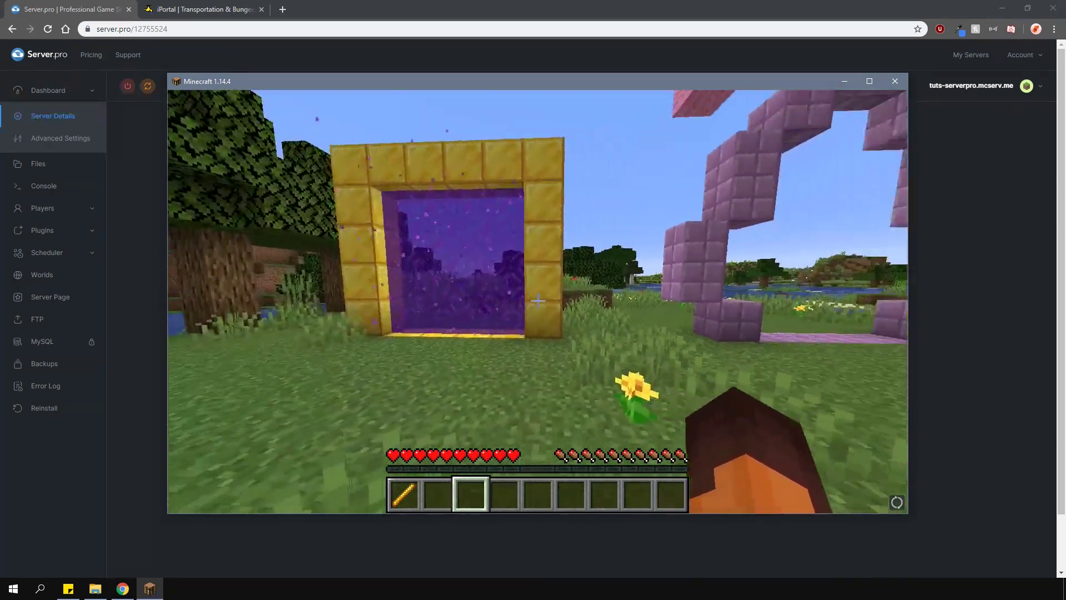
- Switch to creative mode and mark the two pink blocks at the purple frame's opposite corners with the iPortal wand
{"action": "type", "text": "/gamemode creative"}
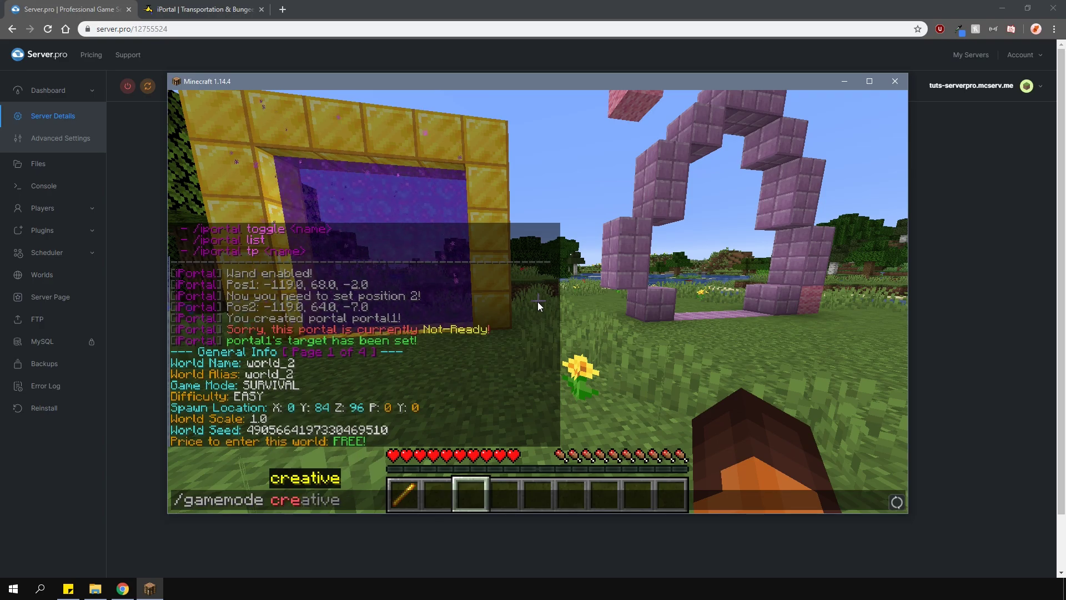
{"action": "key", "text": "Return"}
{"action": "key", "text": "1"}
{"action": "left_click", "coordinate": [538, 301]}
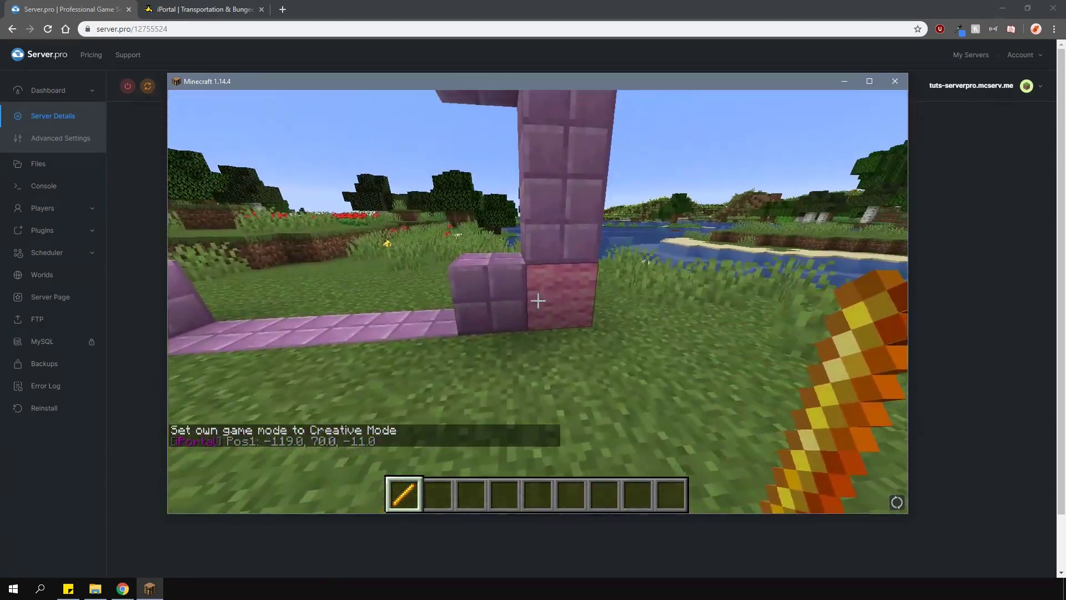
{"action": "right_click", "coordinate": [538, 301]}
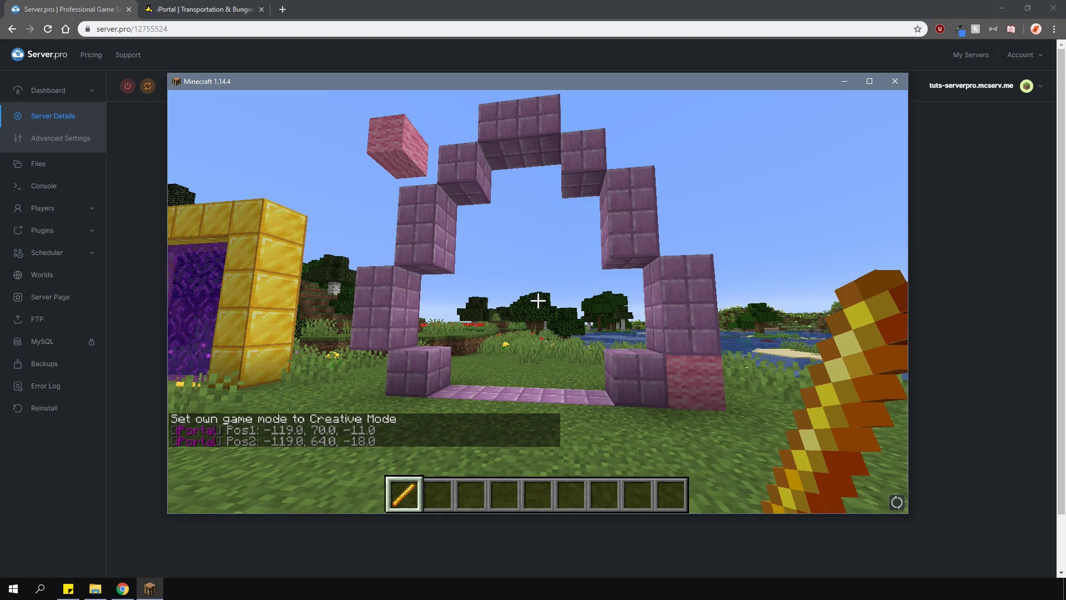
- Create a portal named portal2 of type random in the purple frame
{"action": "type", "text": "/iportal"}
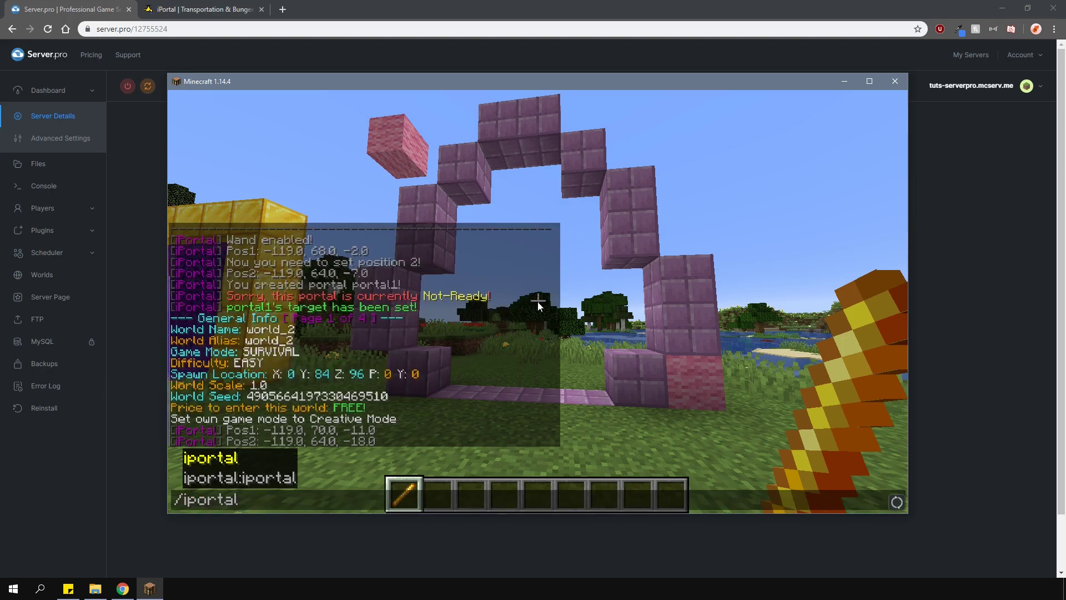
{"action": "type", "text": " create "}
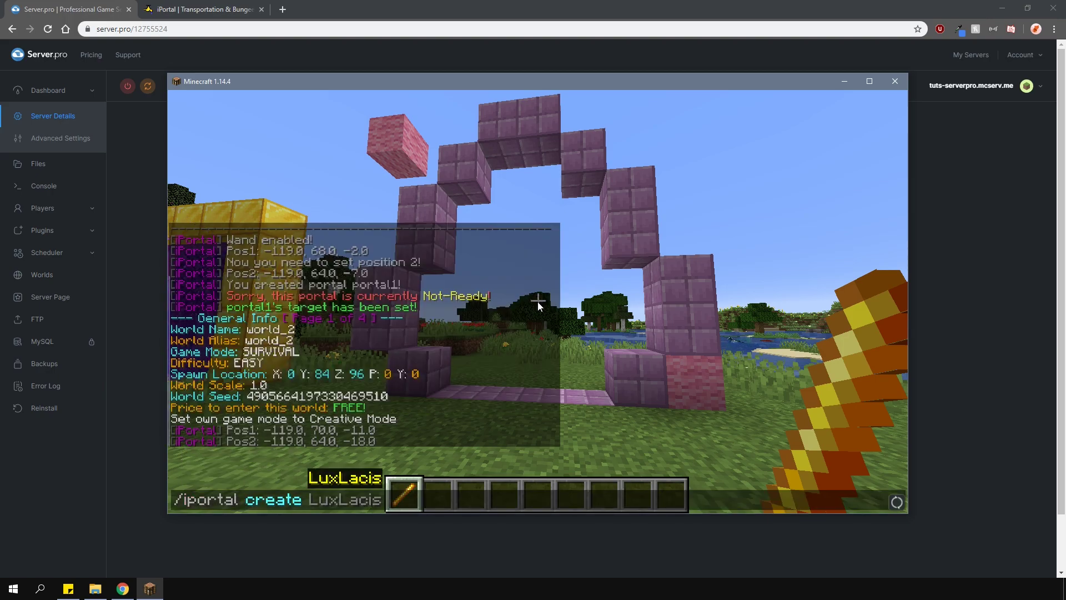
{"action": "type", "text": "portal2"}
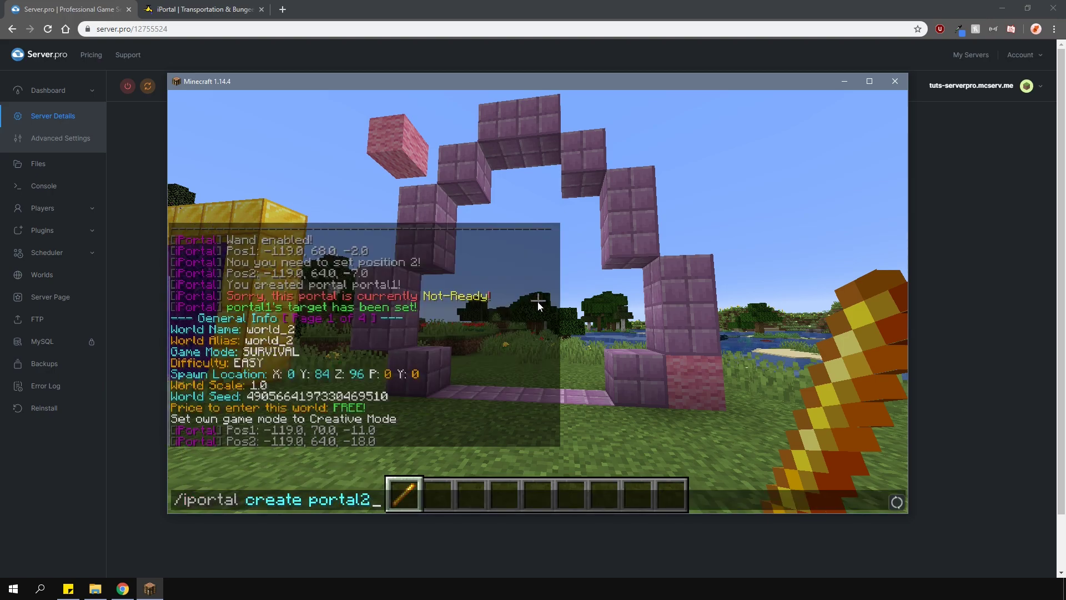
{"action": "type", "text": " random"}
{"action": "key", "text": "Return"}
- Break the pink marker blocks at the corners of the purple portal frame with an empty hand
{"action": "key", "text": "w"}
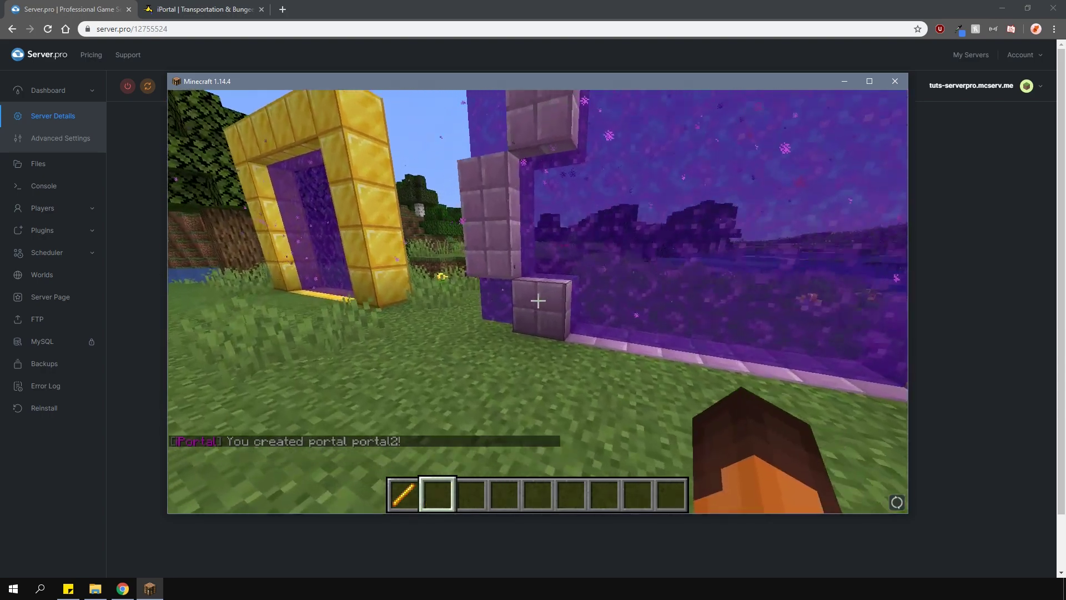
{"action": "key", "text": "2"}
{"action": "key", "text": "s"}
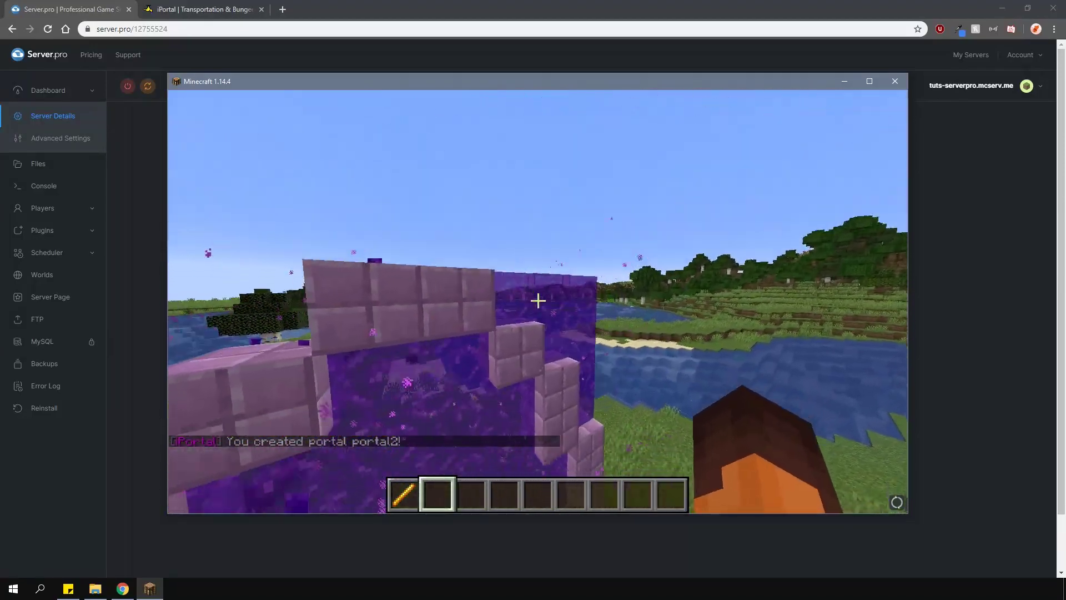
{"action": "key", "text": "w"}
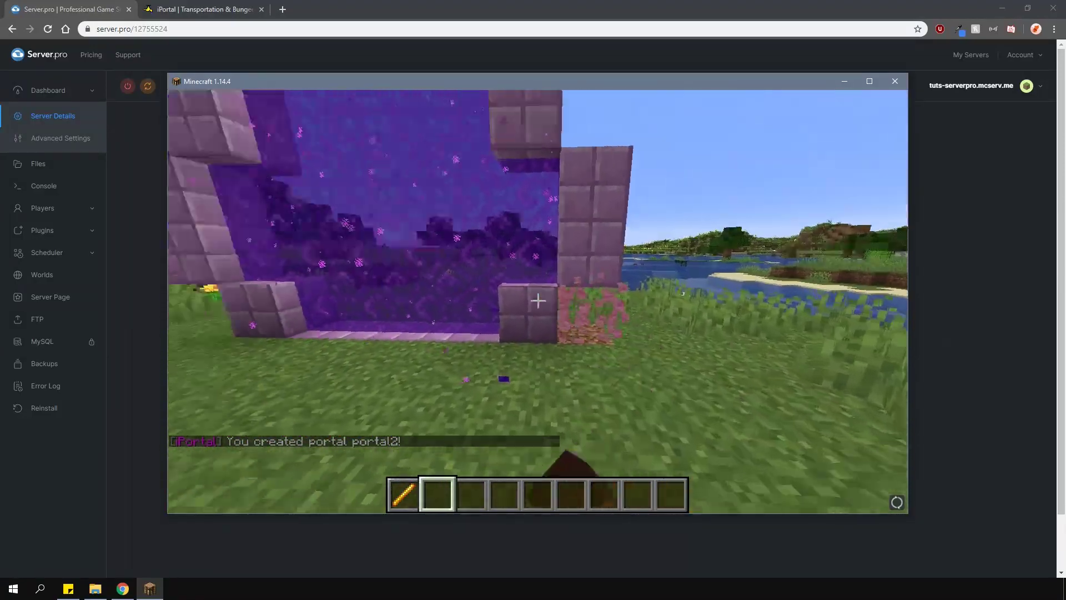
- Step back from the purple frame and set the target of portal2 with the command /iportal setto portal2
{"action": "key", "text": "s"}
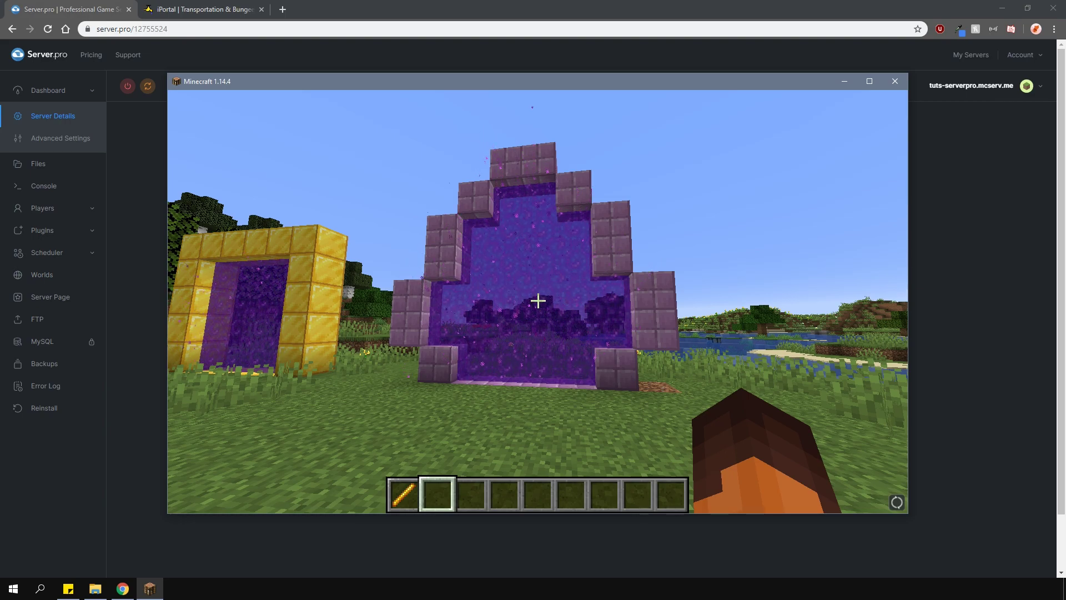
{"action": "type", "text": "/i"}
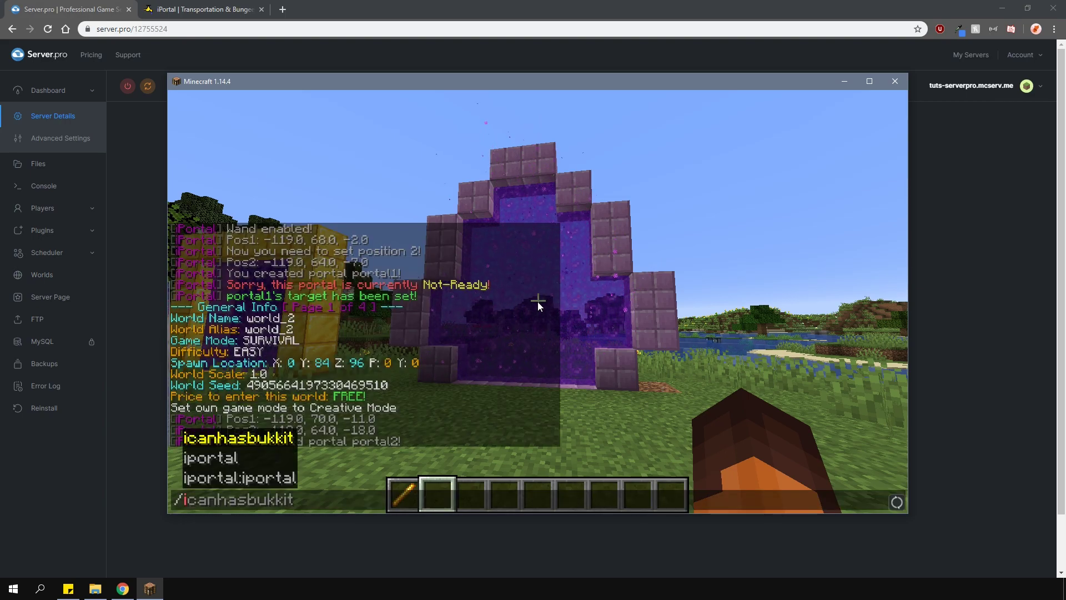
{"action": "type", "text": "portal setto "}
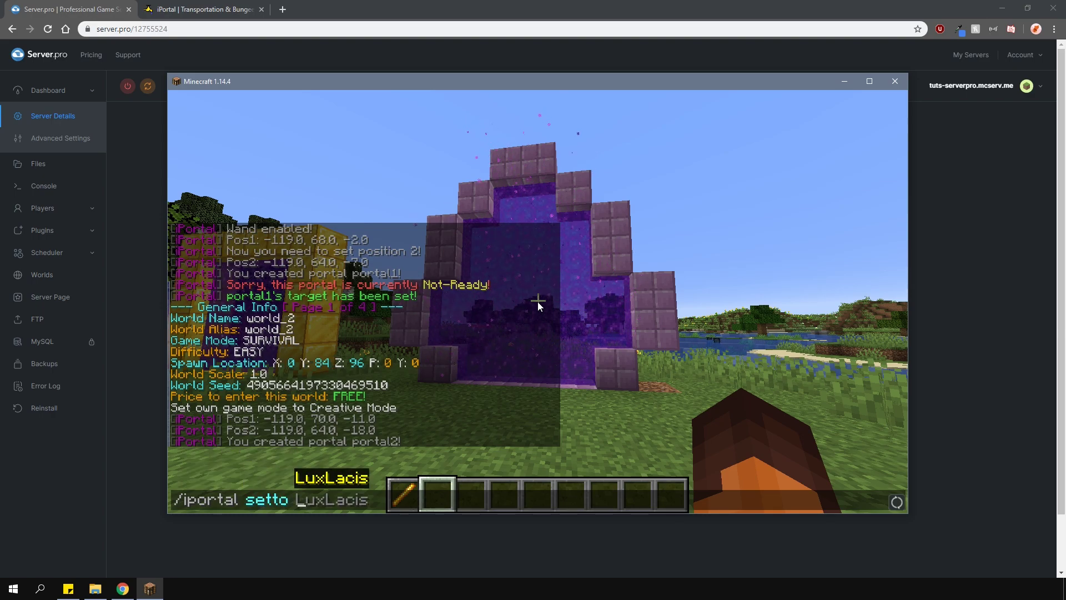
{"action": "type", "text": "portal2"}
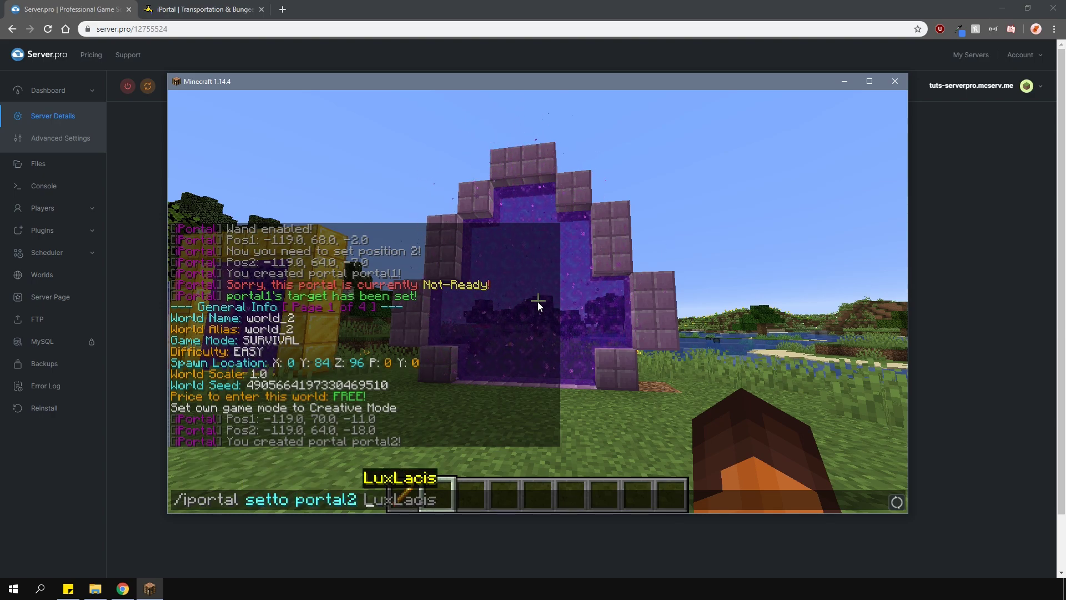
{"action": "key", "text": "Return"}
- Test portal2 by walking through the purple frame, and inspect the arrival spot using the debug overlay and the front-facing third-person view
{"action": "key", "text": "w"}
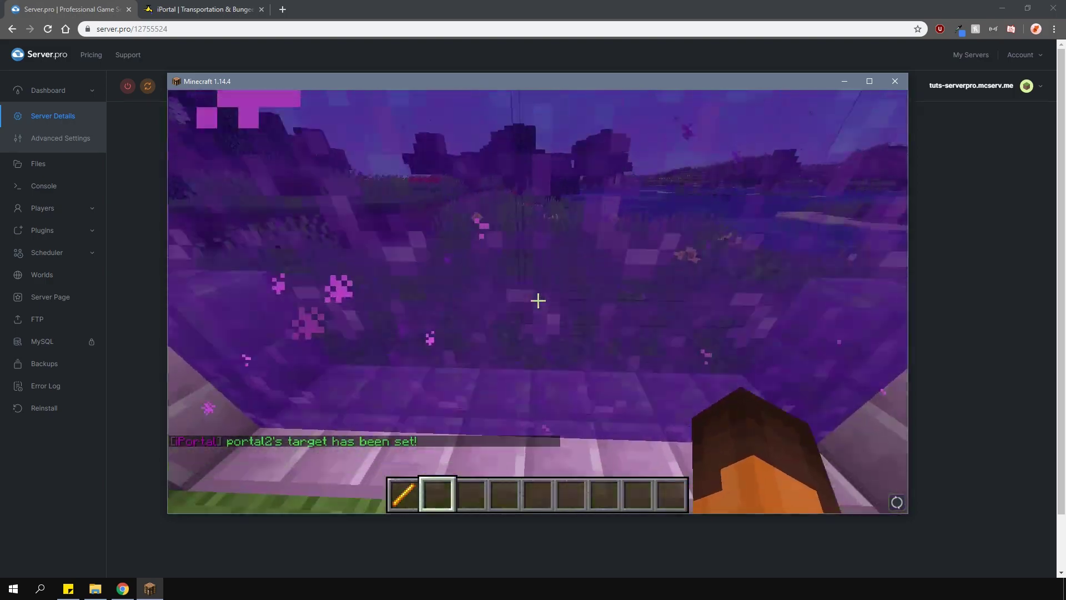
{"action": "key", "text": "F3"}
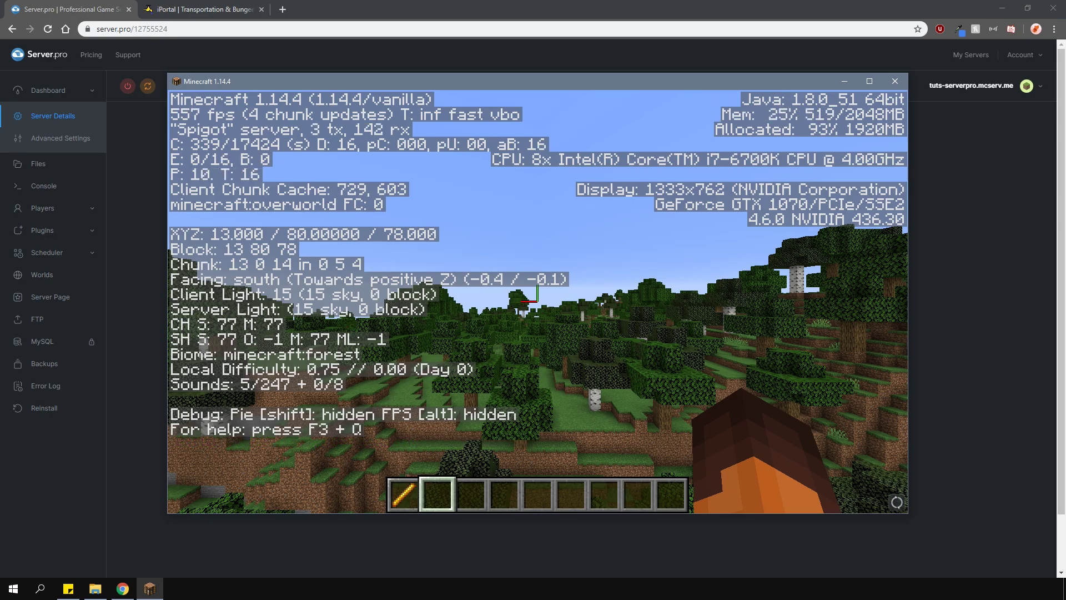
{"action": "key", "text": "F3"}
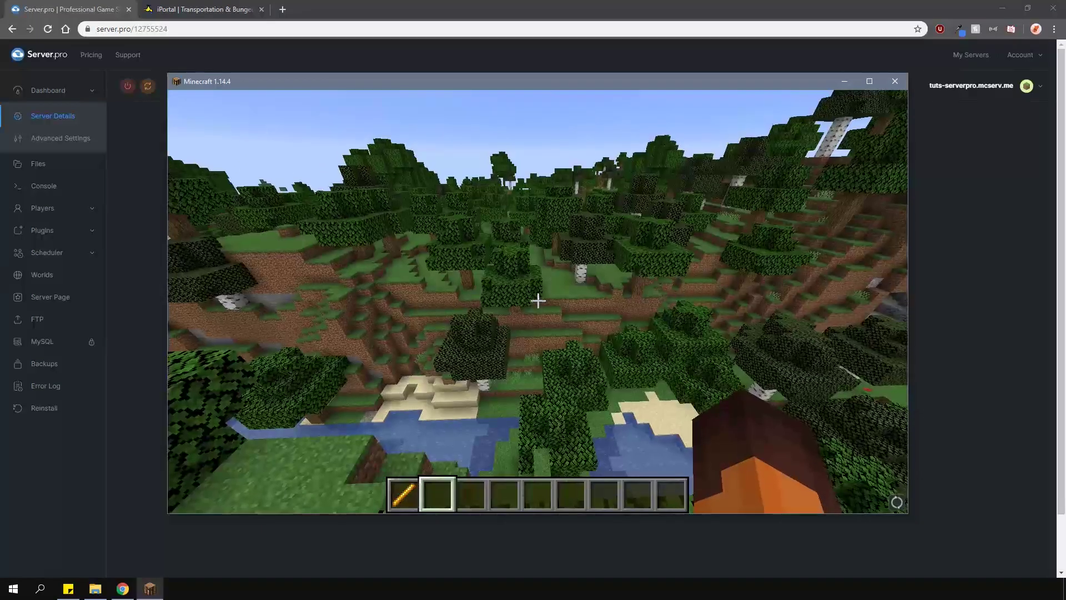
{"action": "key", "text": "F5"}
{"action": "key", "text": "F5"}
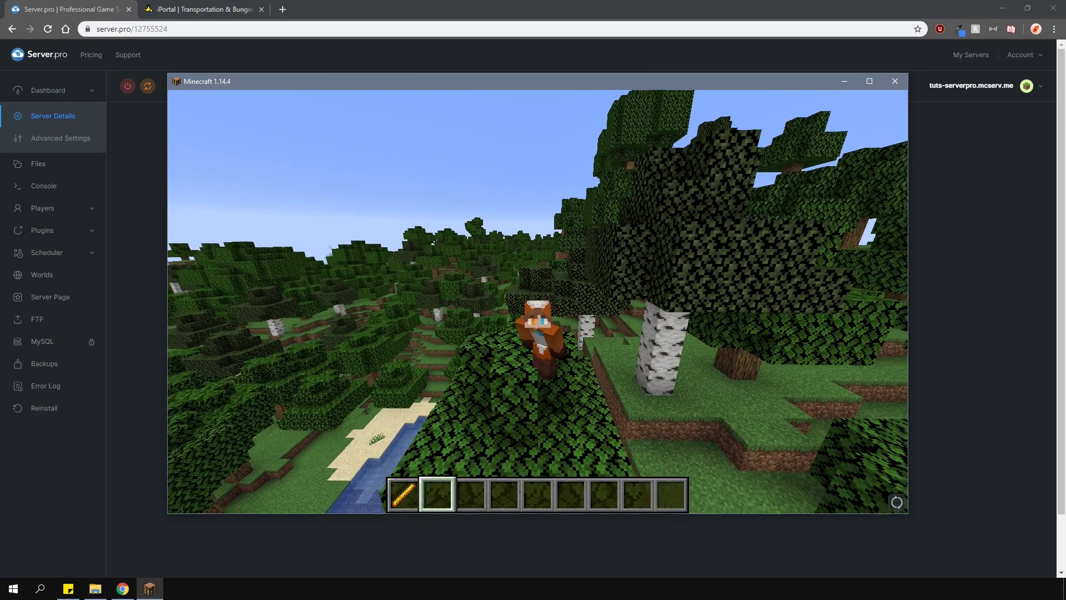